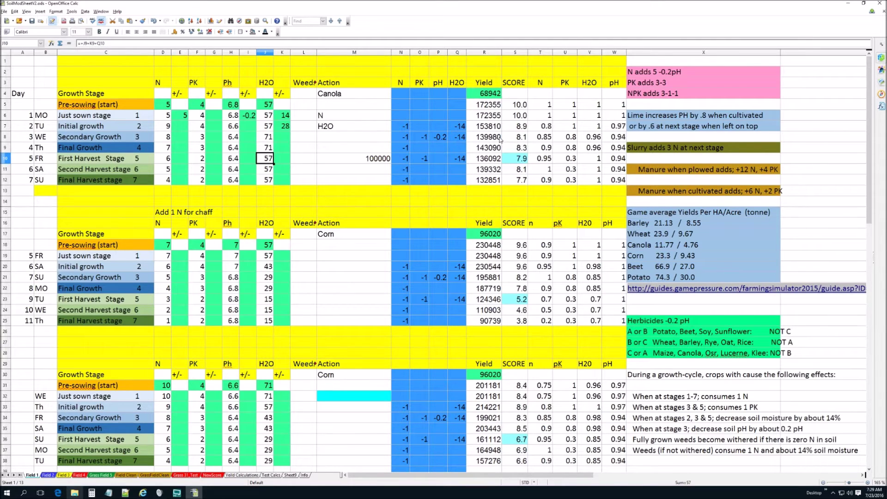
Step: Review the Canola base yield in R4, the first-harvest formula, M10, and the Corn block's R17
{"action": "left_click", "coordinate": [485, 94]}
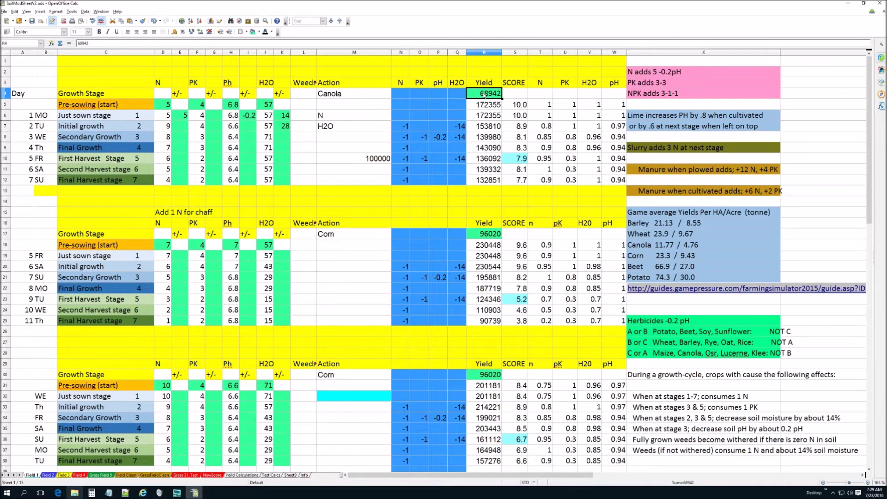
{"action": "left_click", "coordinate": [489, 160]}
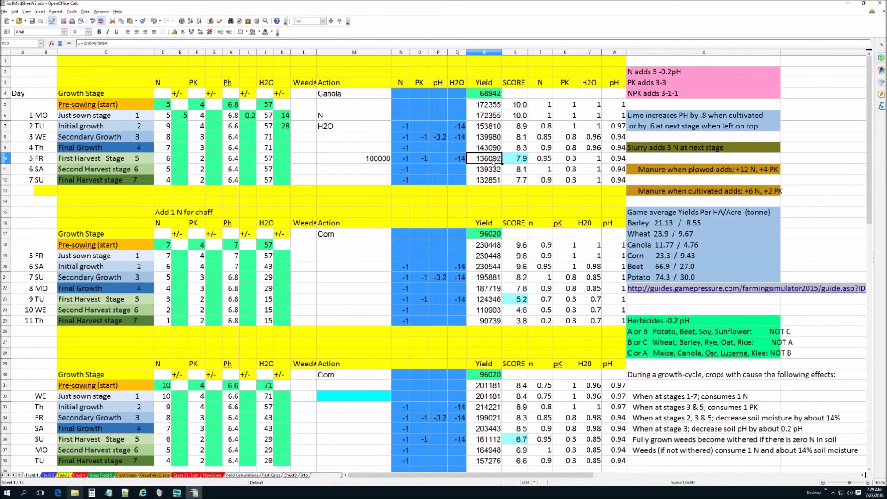
{"action": "left_click", "coordinate": [380, 161]}
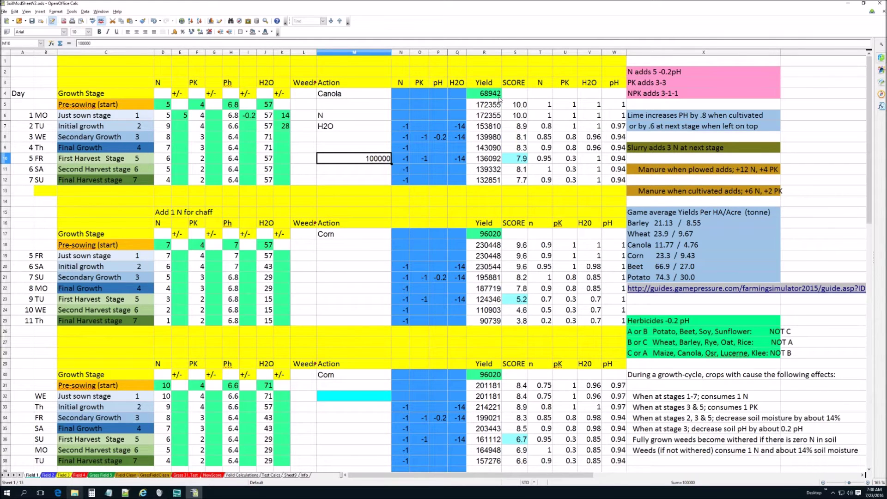
{"action": "left_click", "coordinate": [484, 237]}
{"action": "left_click", "coordinate": [483, 91]}
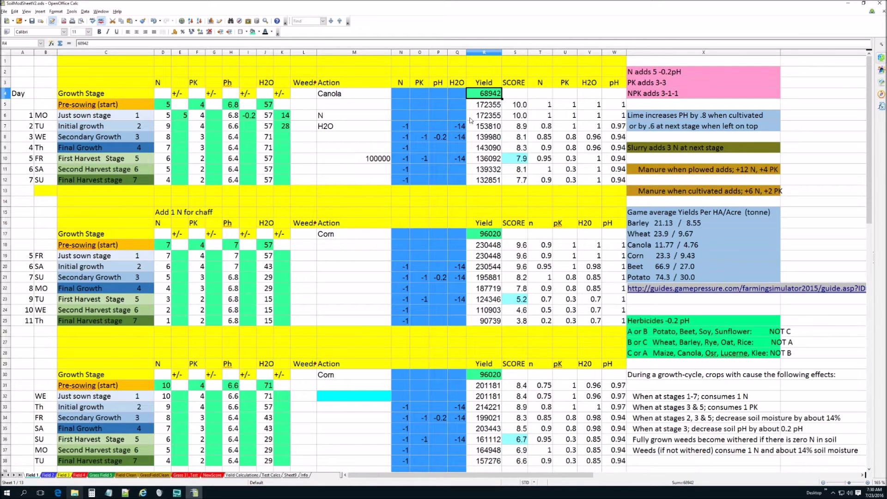
{"action": "left_click", "coordinate": [340, 237]}
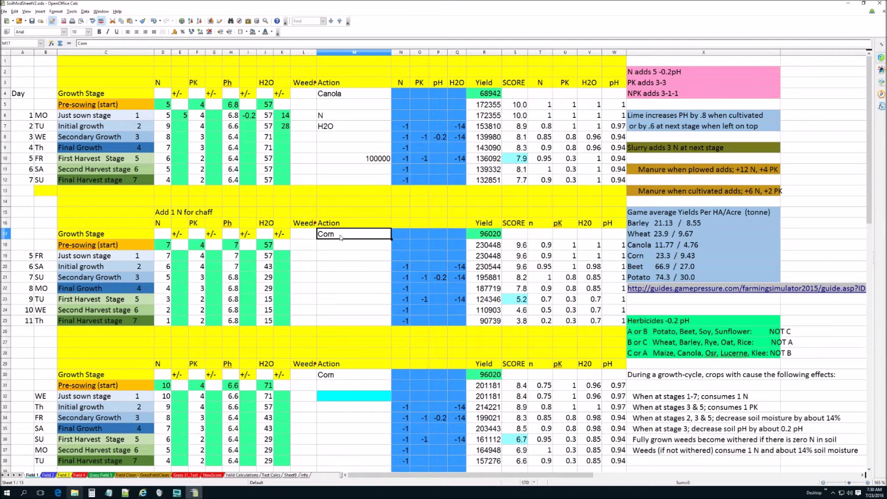
Step: Try Canola base yields of 58000 and then 52000 in R4, checking the first-harvest yield
{"action": "left_click", "coordinate": [489, 94]}
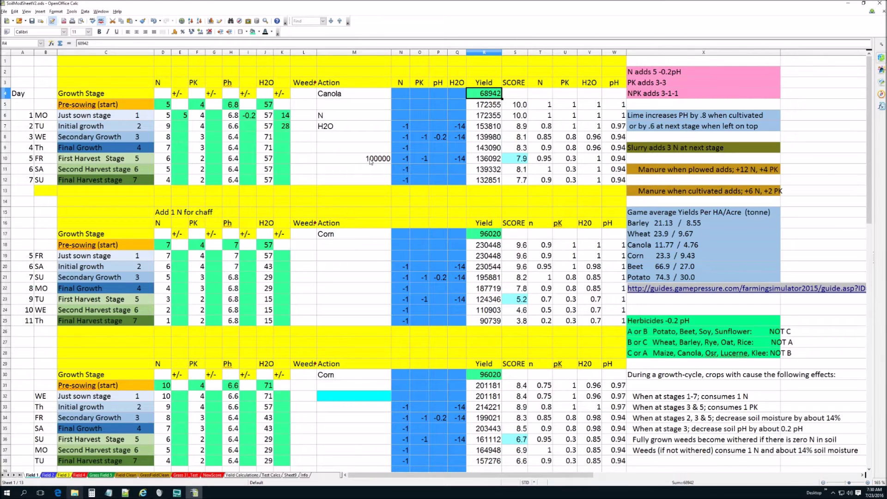
{"action": "type", "text": "58000"}
{"action": "key", "text": "Return"}
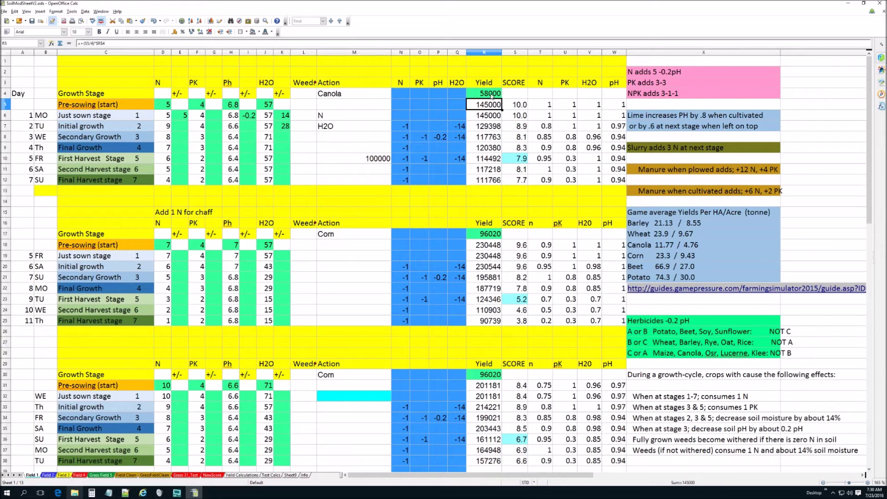
{"action": "left_click", "coordinate": [492, 161]}
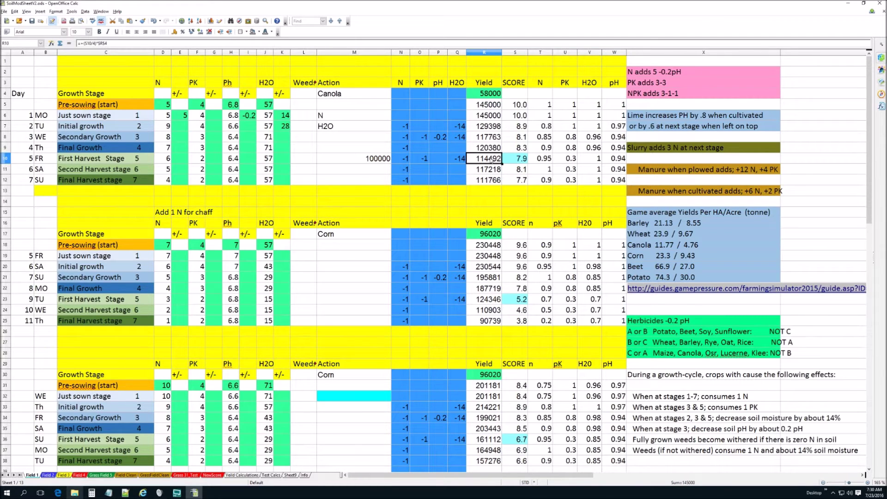
{"action": "left_click", "coordinate": [489, 96]}
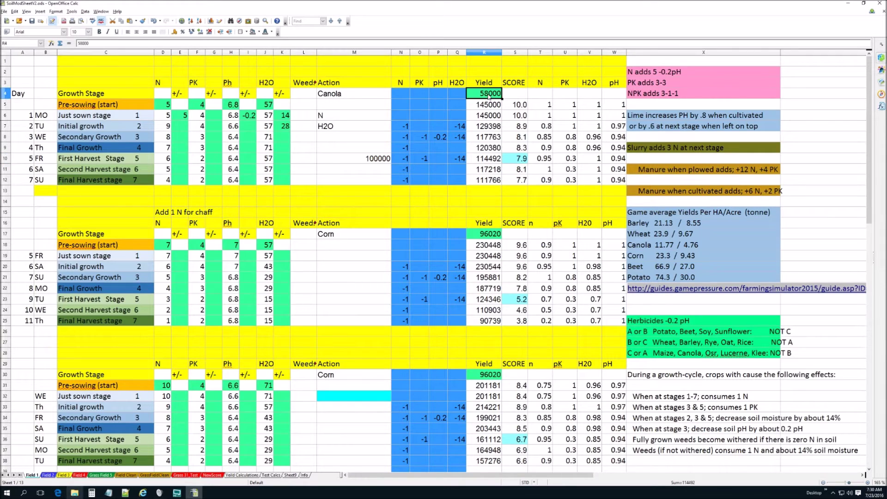
{"action": "type", "text": "52000"}
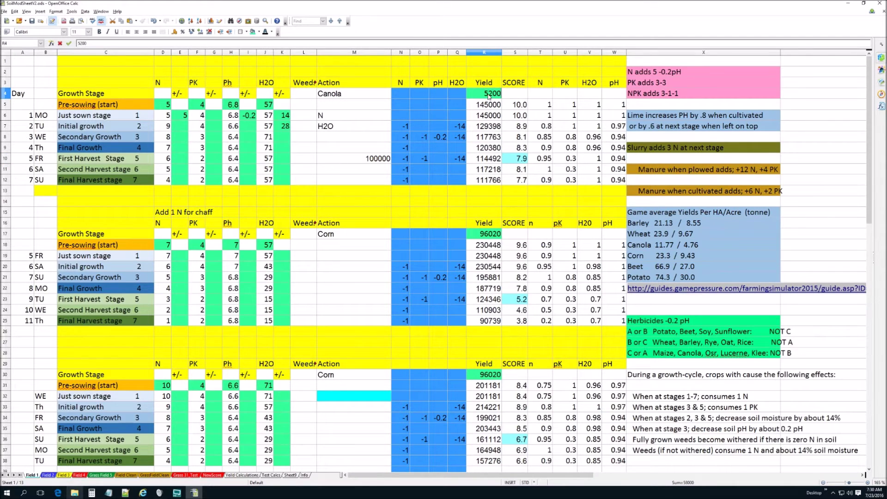
{"action": "key", "text": "Return"}
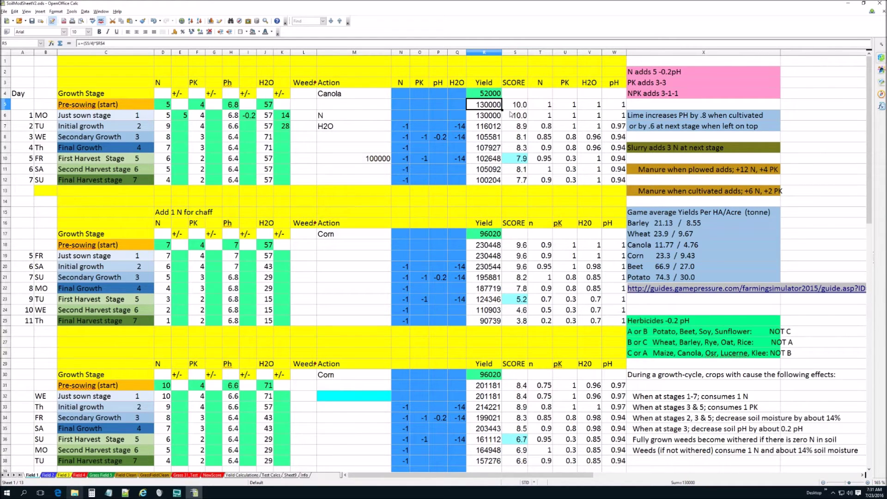
Step: Edit the R4 base yield down to 51000
{"action": "left_click", "coordinate": [493, 95]}
{"action": "double_click", "coordinate": [492, 95]}
{"action": "key", "text": "Left"}
{"action": "key", "text": "Left"}
{"action": "key", "text": "BackSpace"}
{"action": "type", "text": "1"}
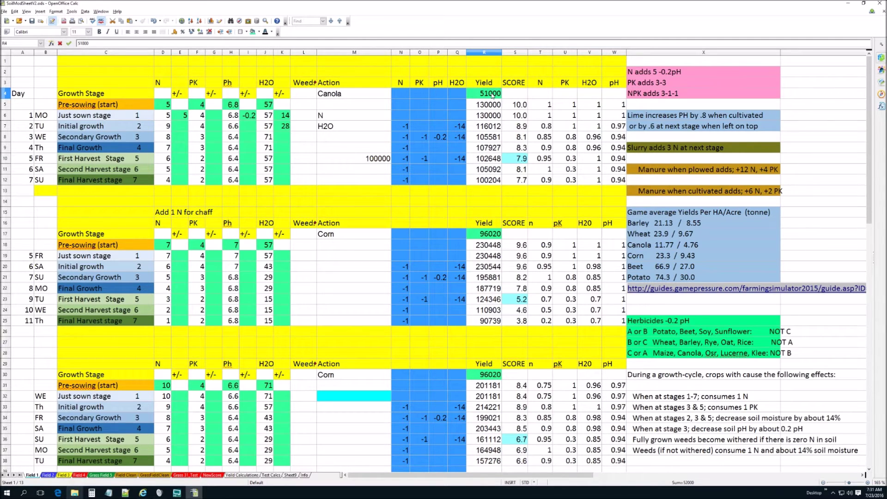
{"action": "key", "text": "Return"}
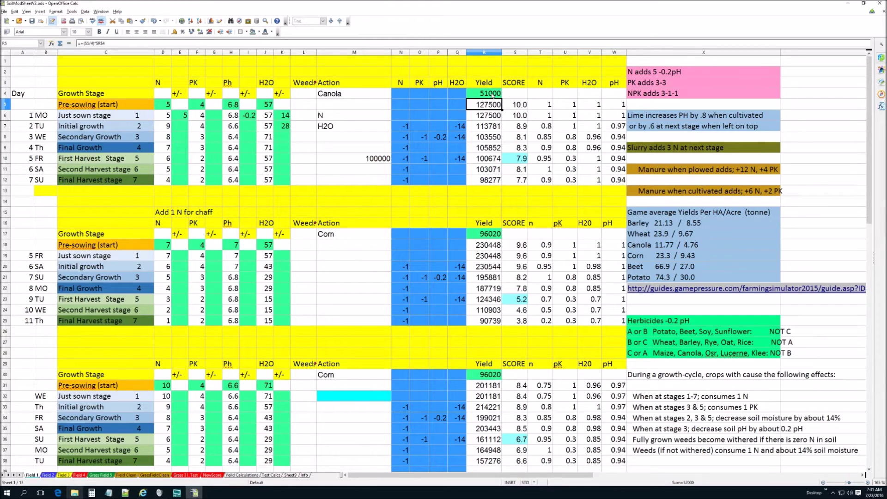
Step: Fine-tune the R4 base yield to 50800 and finally 50400
{"action": "left_click", "coordinate": [493, 94]}
{"action": "double_click", "coordinate": [493, 94]}
{"action": "left_click_drag", "start_coordinate": [484, 94], "coordinate": [517, 95]}
{"action": "type", "text": "0800"}
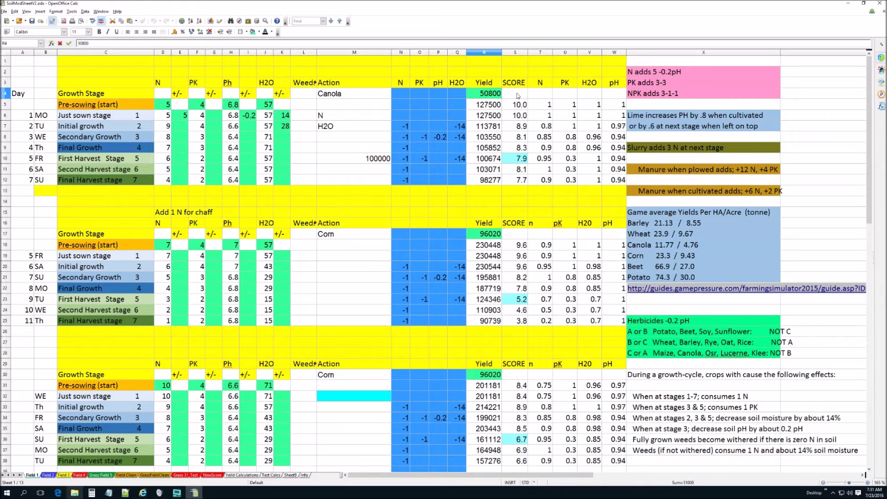
{"action": "key", "text": "Return"}
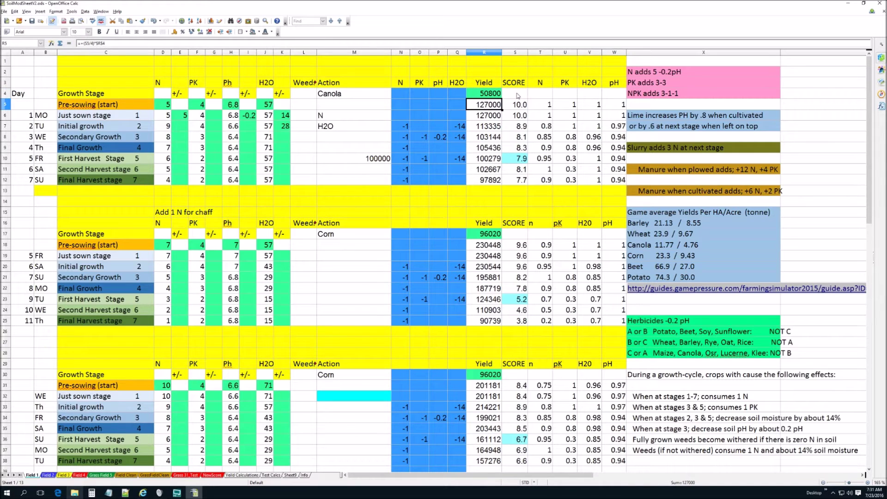
{"action": "double_click", "coordinate": [489, 94]}
{"action": "left_click_drag", "start_coordinate": [488, 93], "coordinate": [506, 95]}
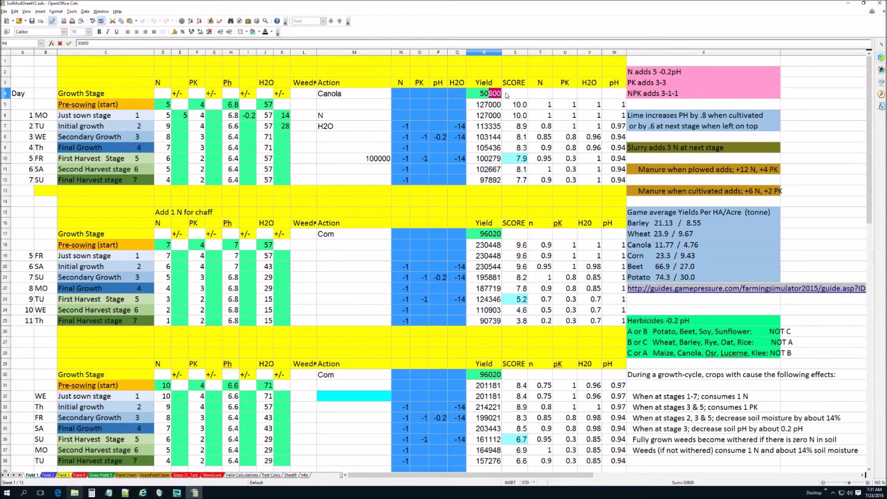
{"action": "type", "text": "400"}
{"action": "key", "text": "Return"}
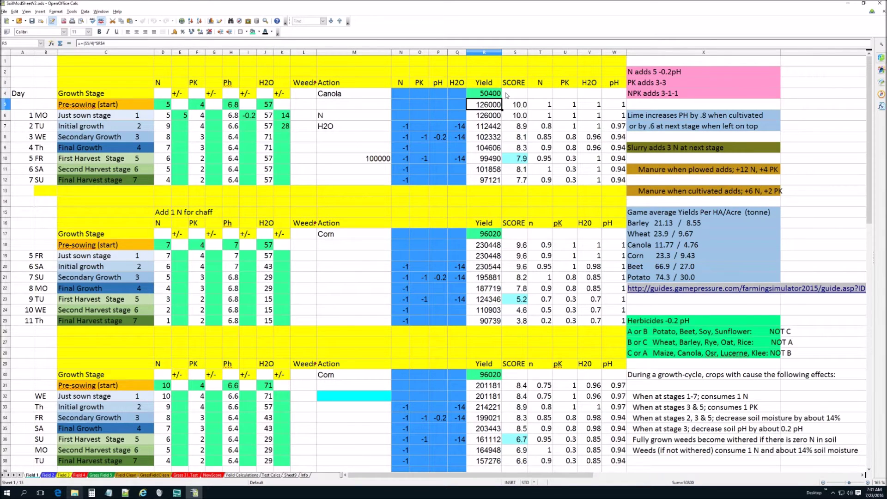
Step: Copy the Canola name from M4 over Corn in M17, confirming the overwrite
{"action": "left_click", "coordinate": [486, 162]}
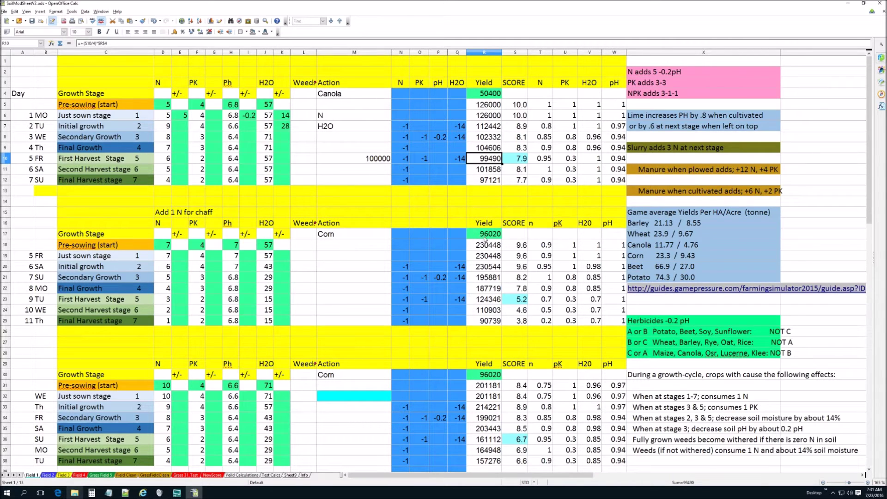
{"action": "right_click", "coordinate": [343, 96]}
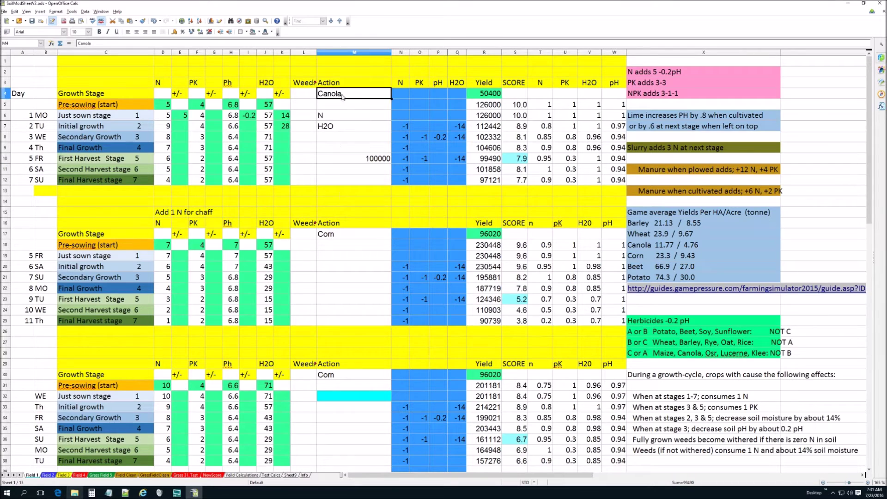
{"action": "left_click", "coordinate": [343, 209]}
{"action": "right_click", "coordinate": [335, 236]}
{"action": "left_click", "coordinate": [352, 310]}
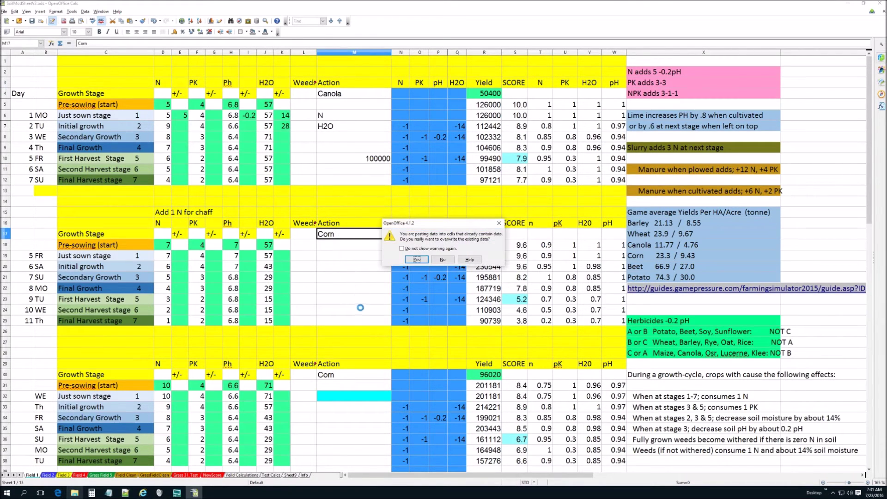
{"action": "left_click", "coordinate": [417, 259]}
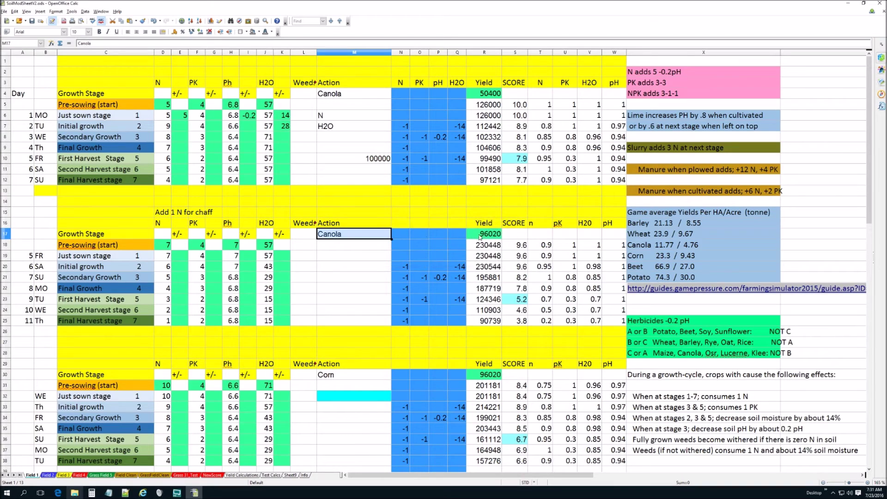
Step: Enter 50400 as the second block's base yield in R17 and check its first-harvest yield
{"action": "left_click", "coordinate": [481, 235]}
{"action": "type", "text": "50400"}
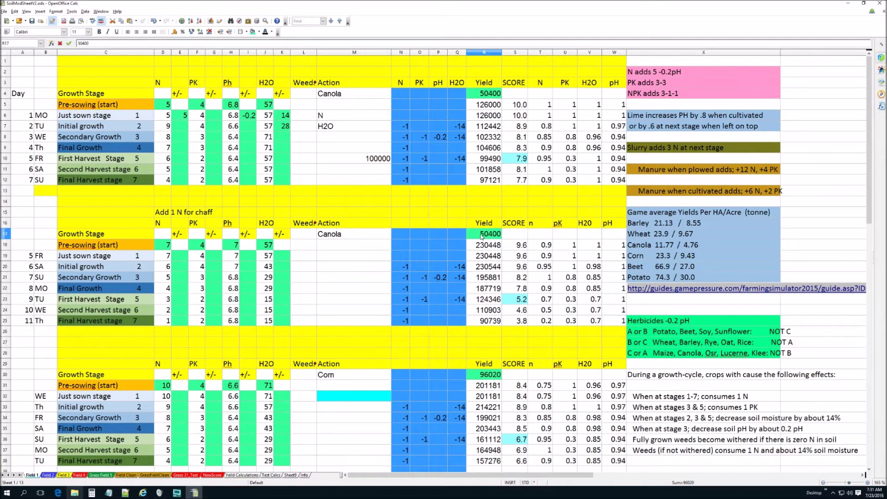
{"action": "key", "text": "Return"}
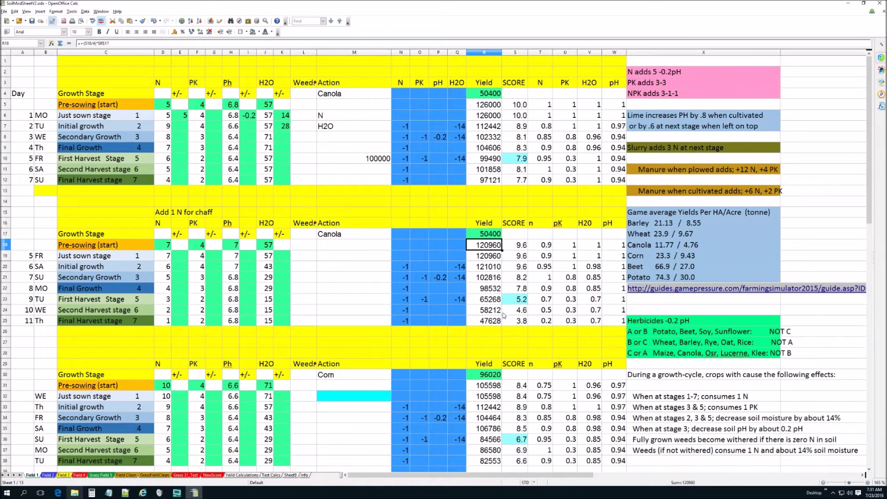
{"action": "left_click", "coordinate": [490, 301]}
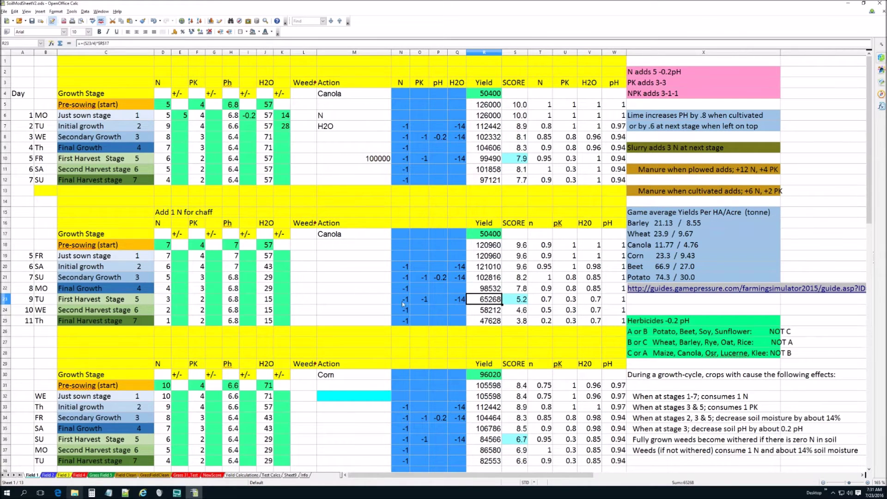
Step: Enter pre-sowing N 6, PK 2 and pH 6.4 in row 18, then check the R23 yield
{"action": "left_click", "coordinate": [4, 300]}
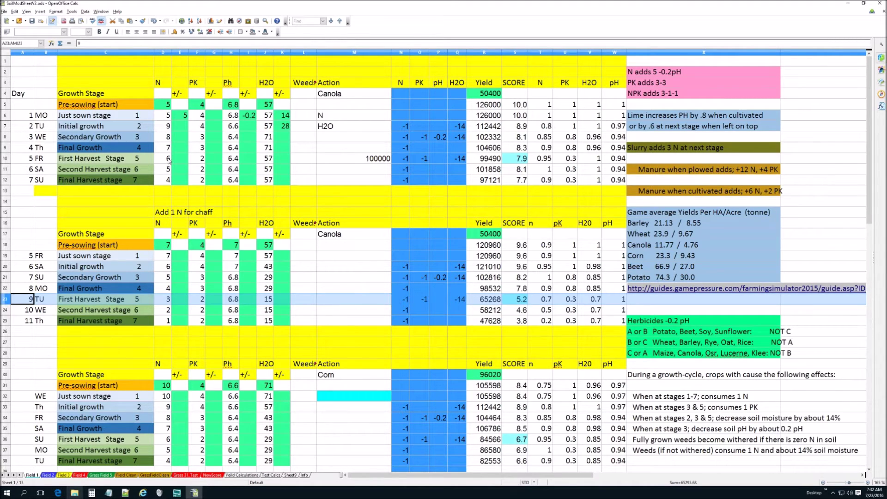
{"action": "left_click", "coordinate": [166, 247]}
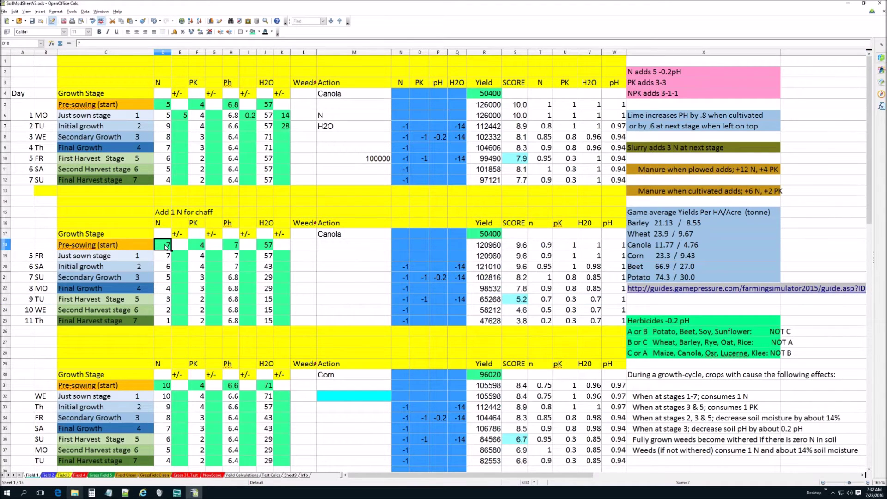
{"action": "type", "text": "6"}
{"action": "left_click", "coordinate": [202, 246]}
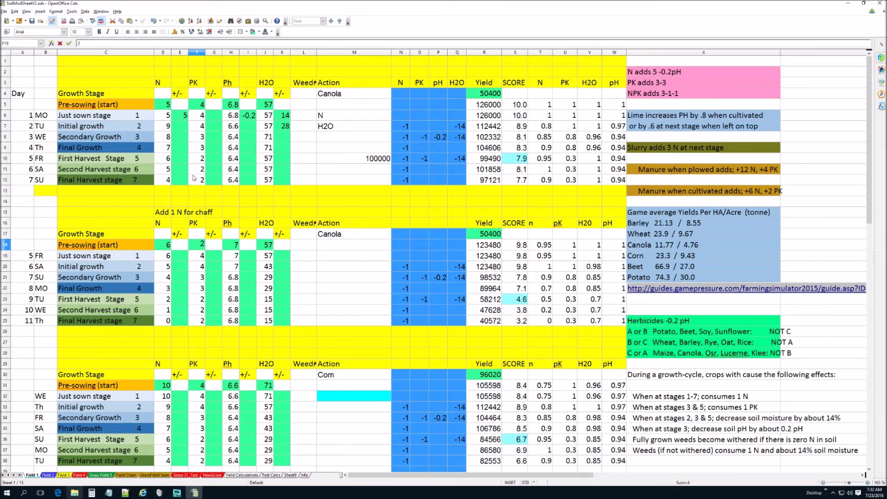
{"action": "left_click", "coordinate": [226, 242]}
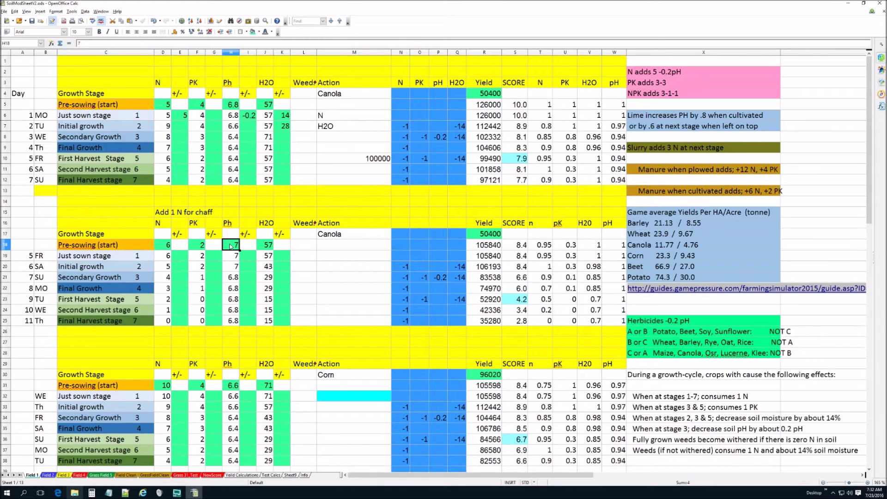
{"action": "type", "text": "6.4"}
{"action": "left_click", "coordinate": [267, 245]}
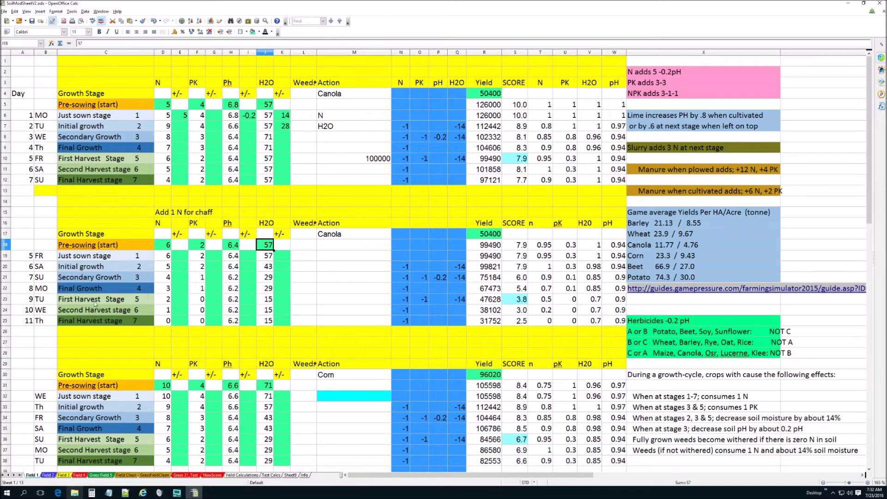
{"action": "left_click", "coordinate": [8, 301]}
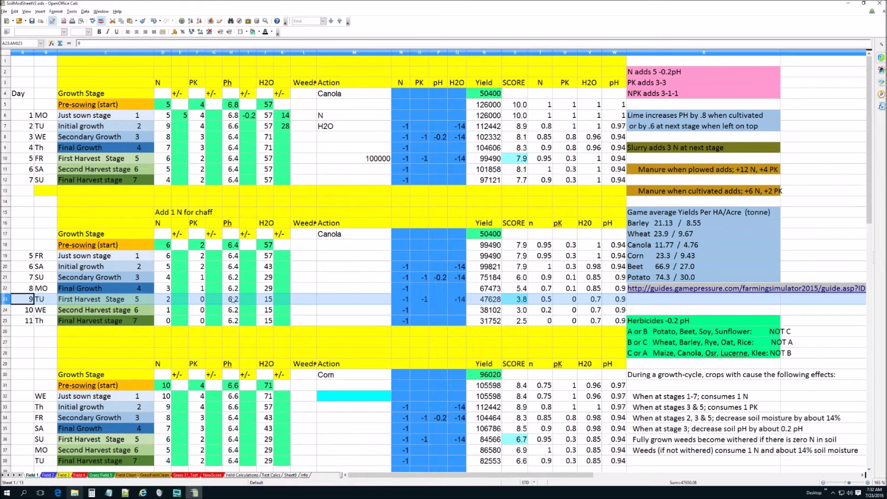
{"action": "left_click", "coordinate": [488, 301]}
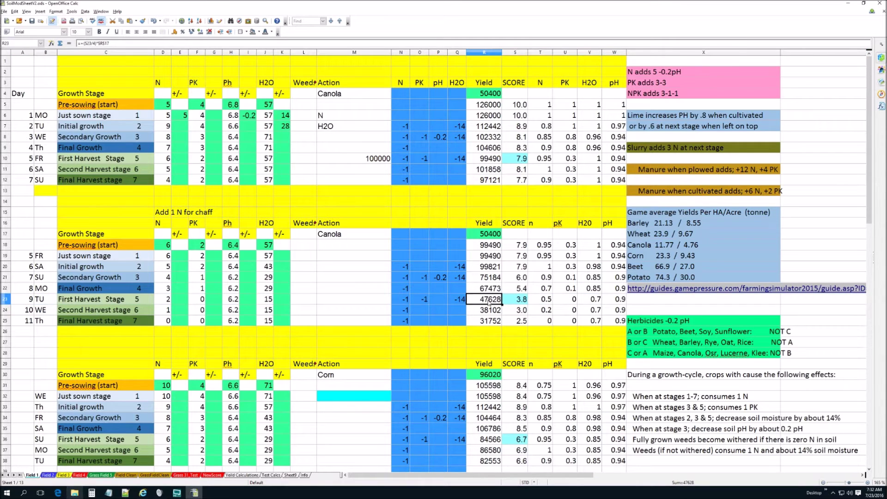